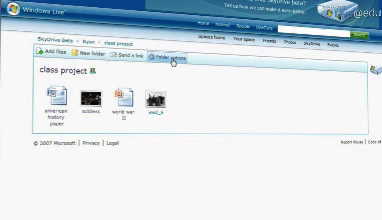
Open Folder options for the class project folder to show its details and web address.
left_click(163, 57)
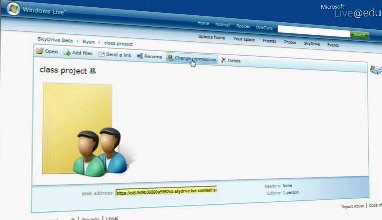
Open the permissions page to share the class project folder with a chosen contact.
left_click(192, 60)
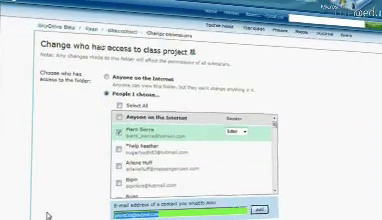
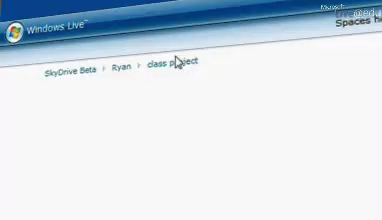
Return via the breadcrumb to Ryan's SkyDrive root with Documents, Music and Pictures.
left_click(116, 55)
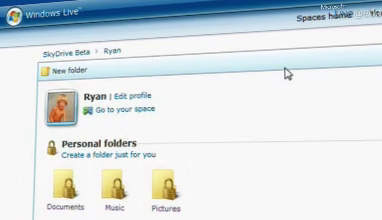